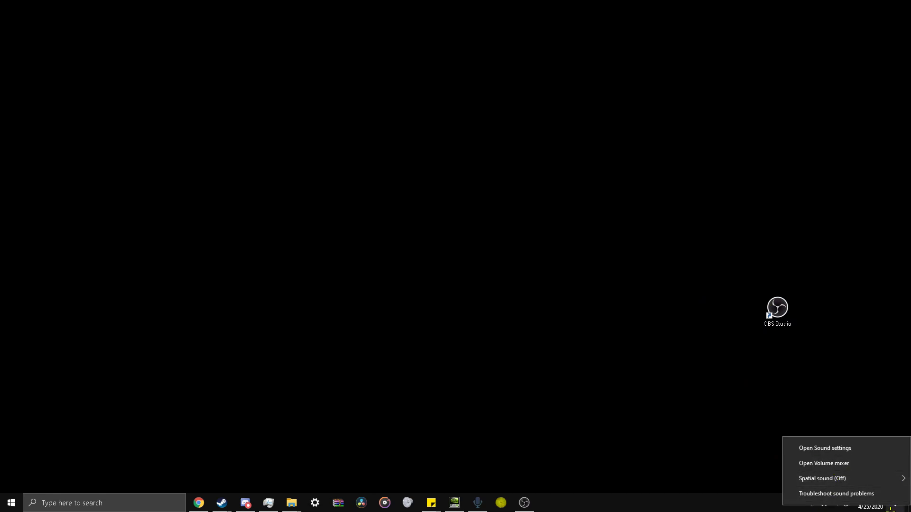
Open Volume Mixer and the Speakers Properties dialog, placed side by side
click(847, 464)
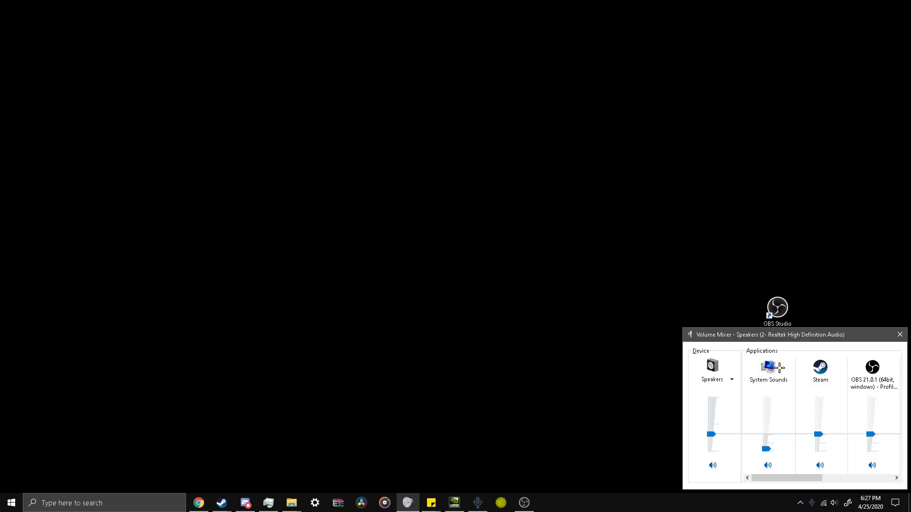
drag(779, 368, 543, 258)
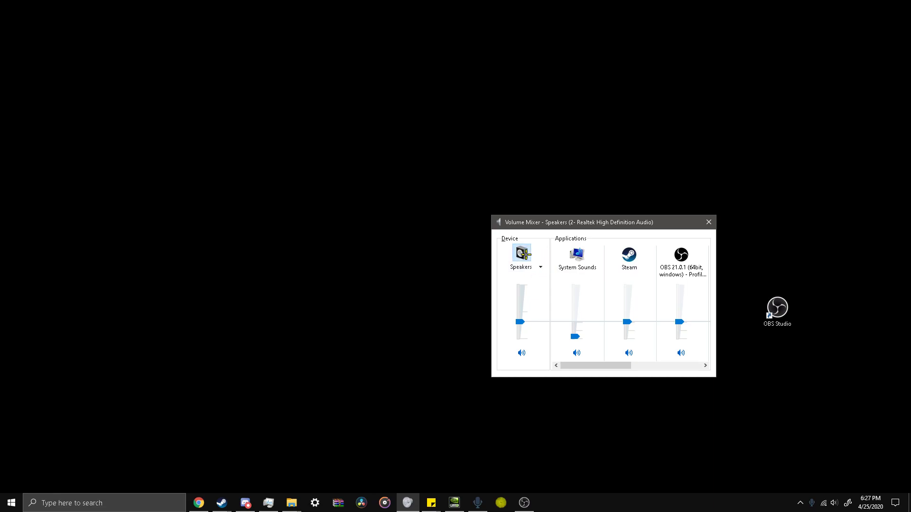
click(522, 254)
drag(182, 86, 405, 142)
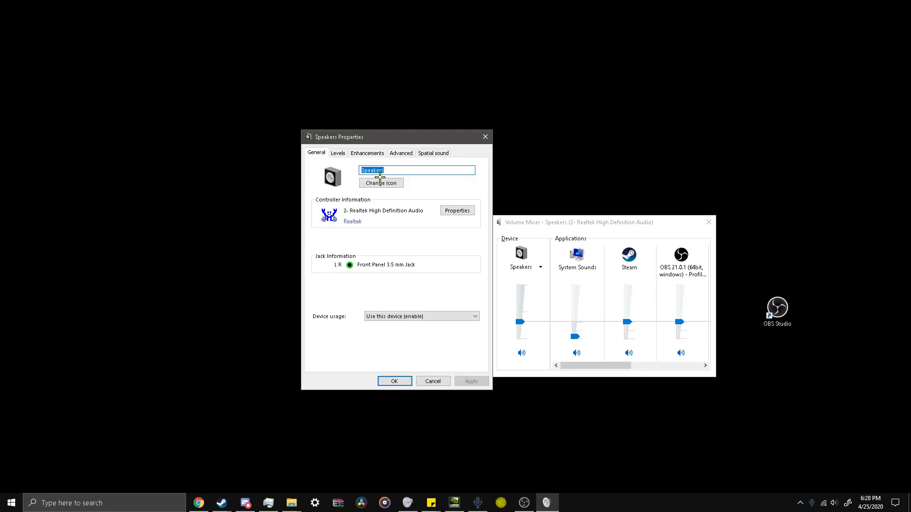
Review the Loudness Equalization and Equalizer details on the Enhancements tab
click(368, 153)
scroll(476, 219, down, 2)
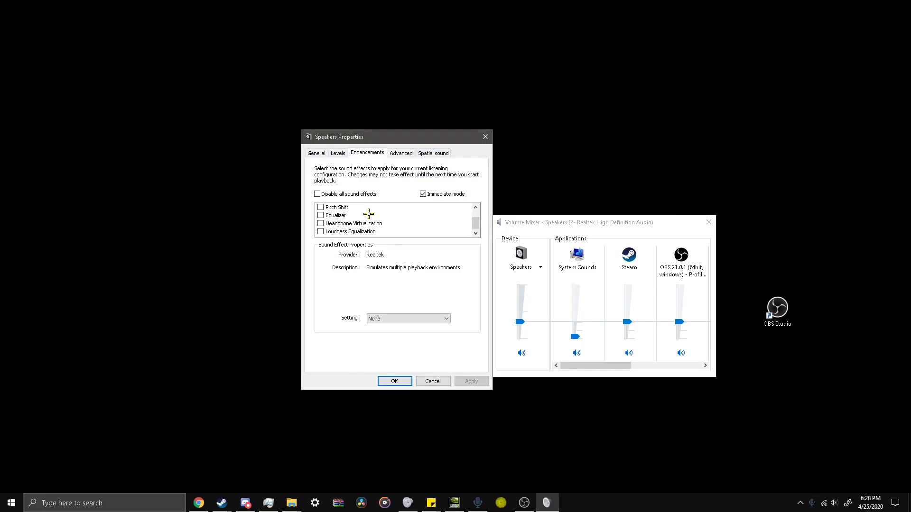
click(336, 231)
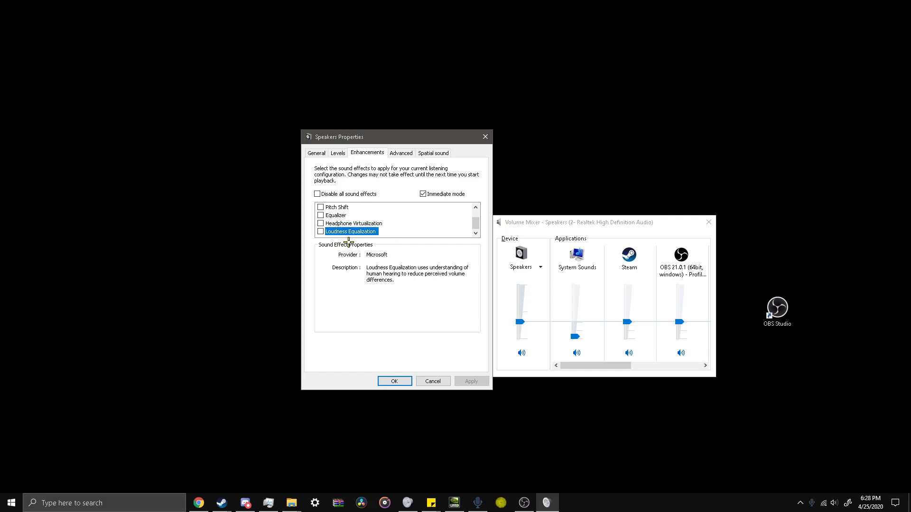
click(338, 215)
click(340, 232)
Tick Loudness Equalization, checking the Speakers volume in Volume Mixer before and after
click(523, 223)
drag(523, 223, 527, 216)
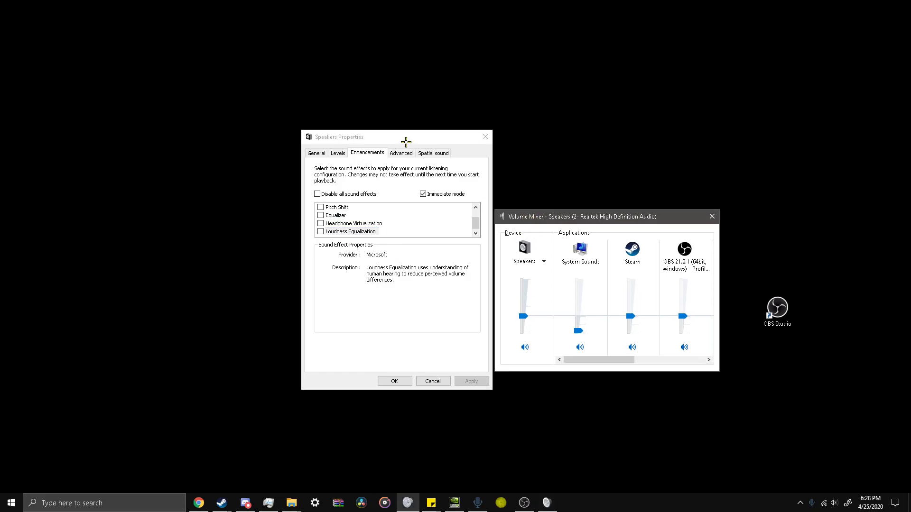
drag(407, 138, 398, 141)
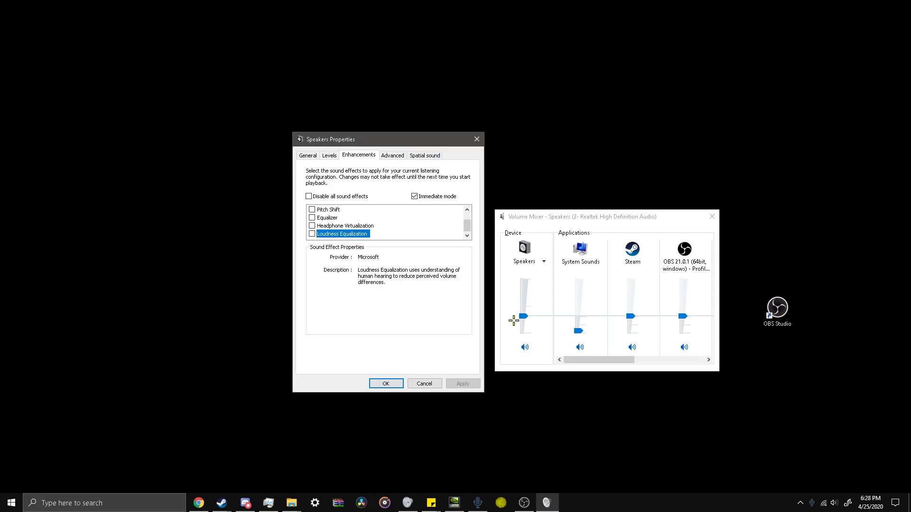
click(523, 316)
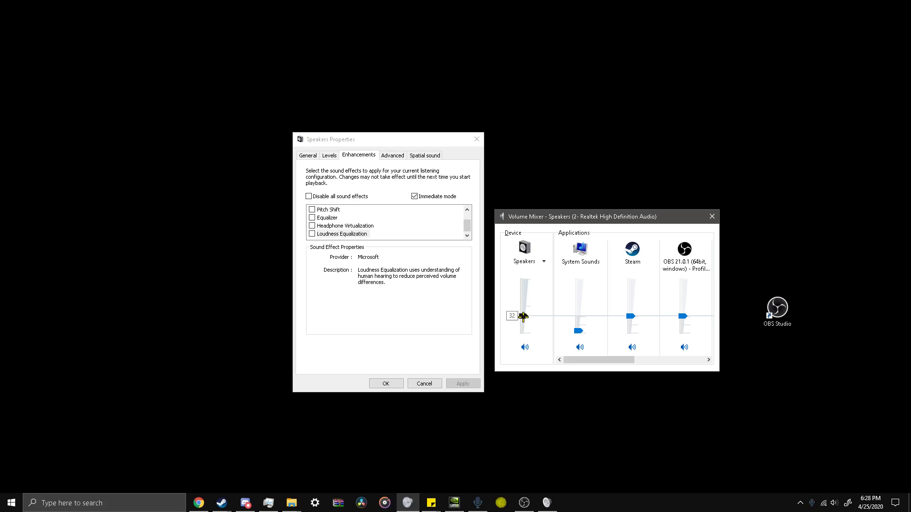
click(311, 233)
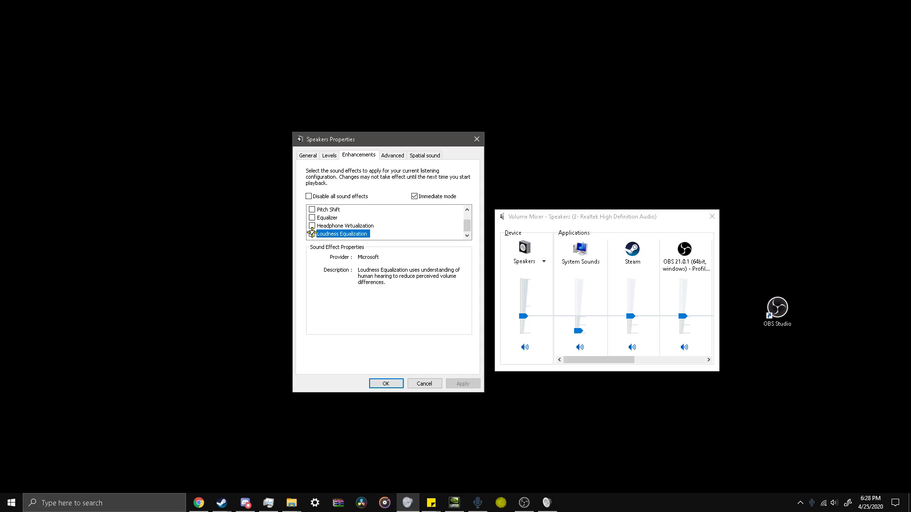
click(523, 316)
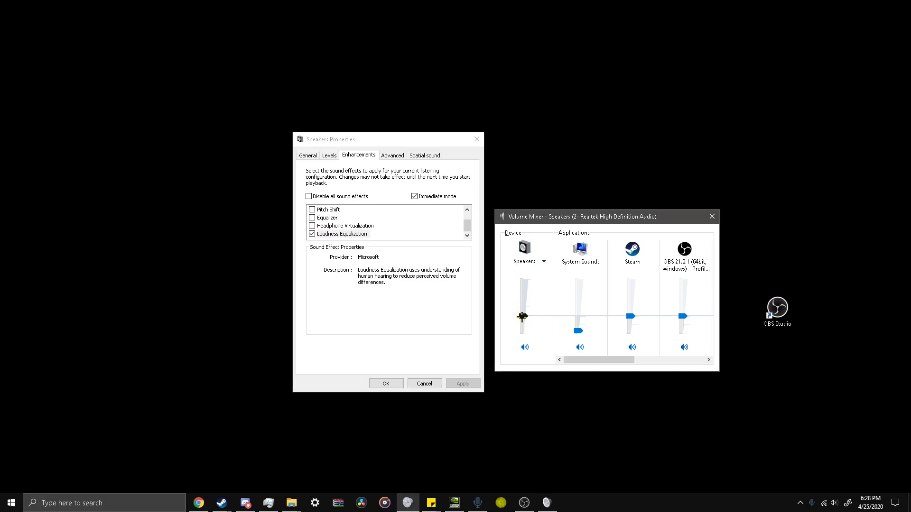
click(409, 285)
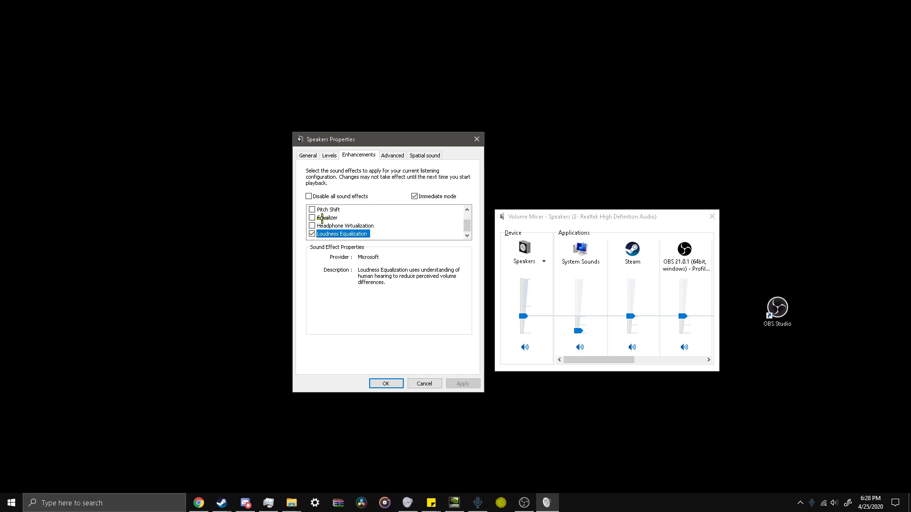
Select Equalizer and raise all ten Graphic EQ bands to maximum
click(325, 218)
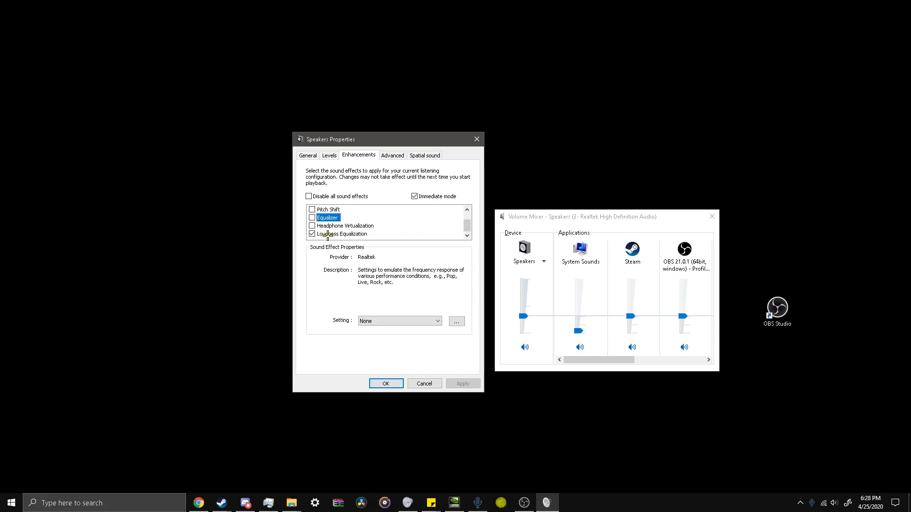
click(457, 322)
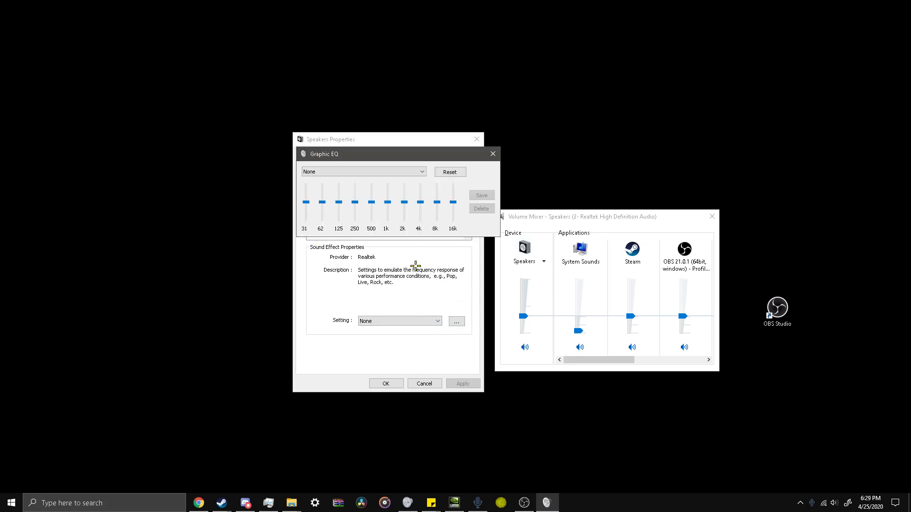
drag(390, 157, 391, 223)
drag(311, 272, 321, 271)
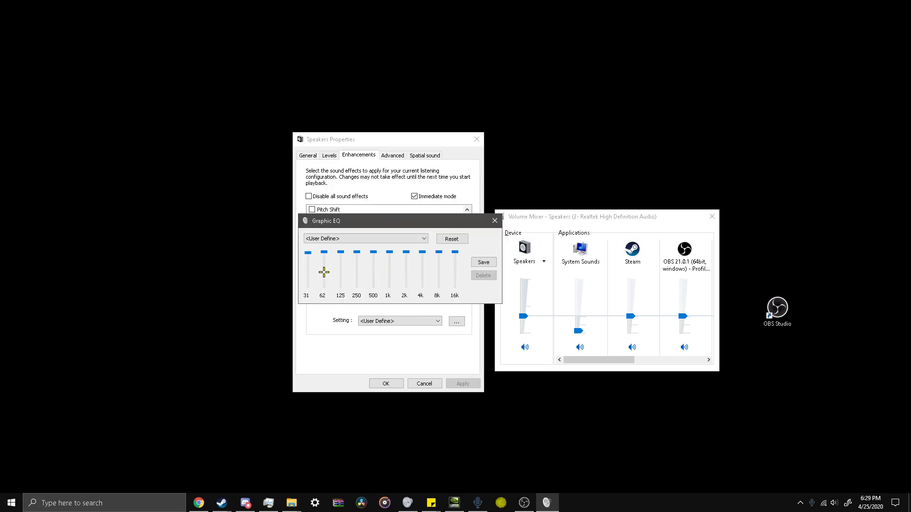
Save the maxed bands as preset 'earrape' and close Graphic EQ
click(487, 266)
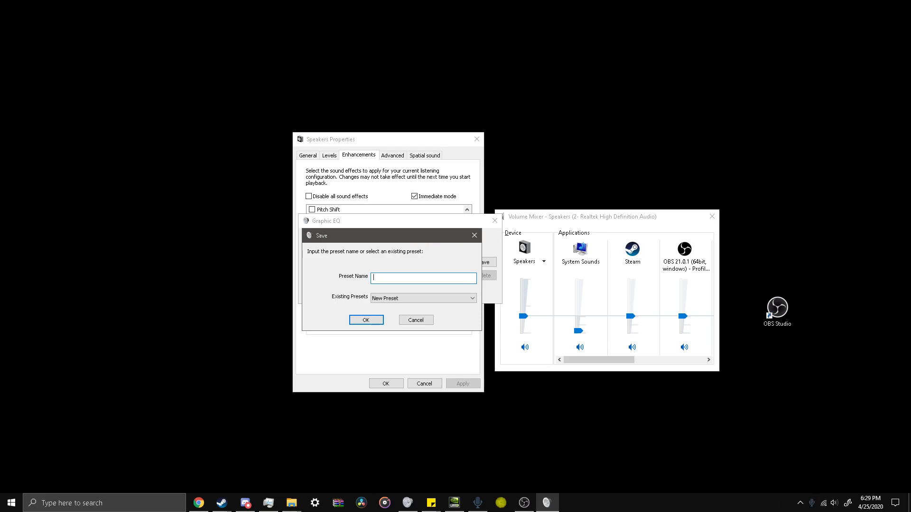
text(earrape)
click(365, 320)
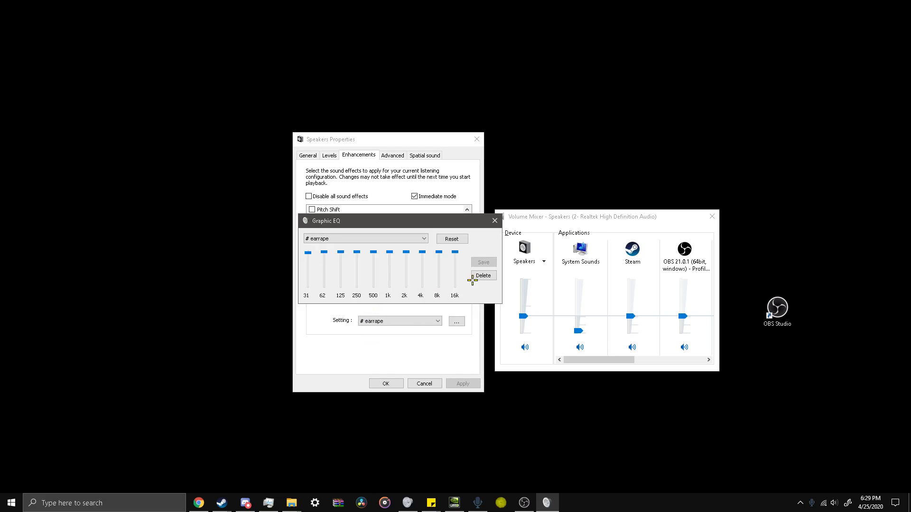
click(495, 220)
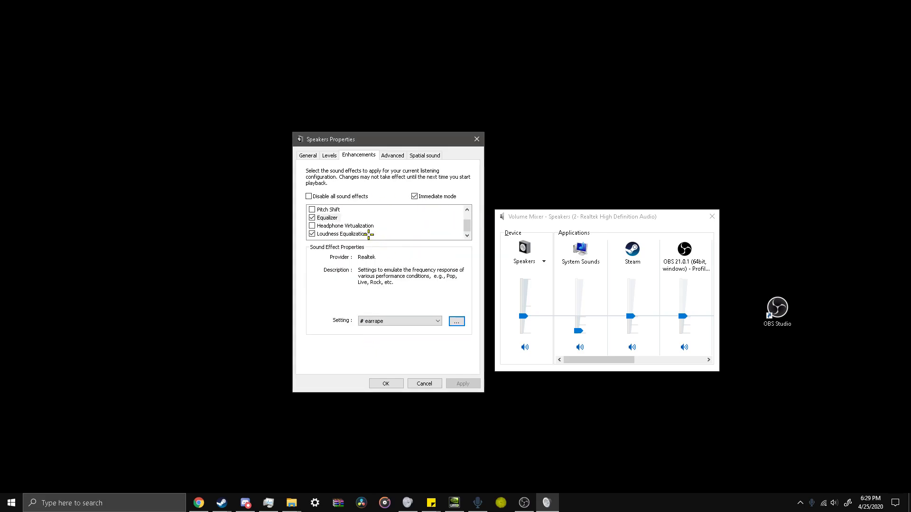
Drag the Speakers slider in Volume Mixer down to 13
click(521, 315)
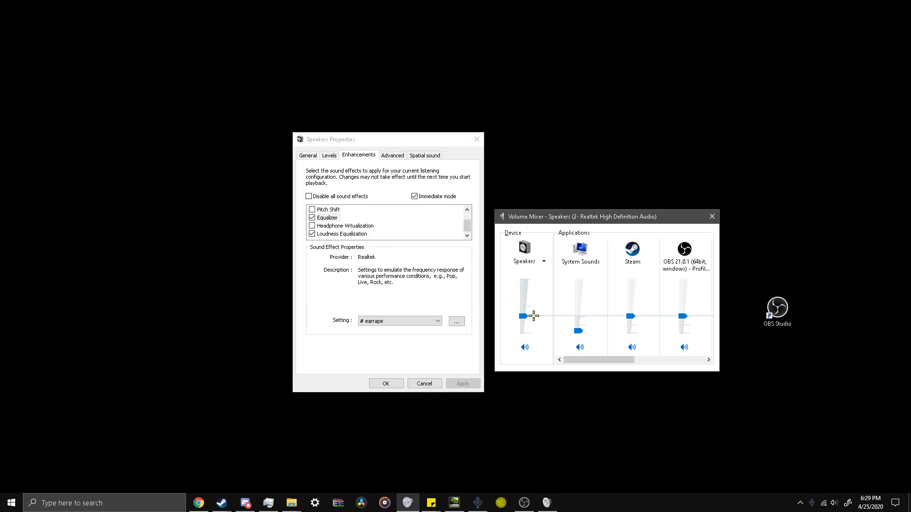
click(337, 234)
click(326, 217)
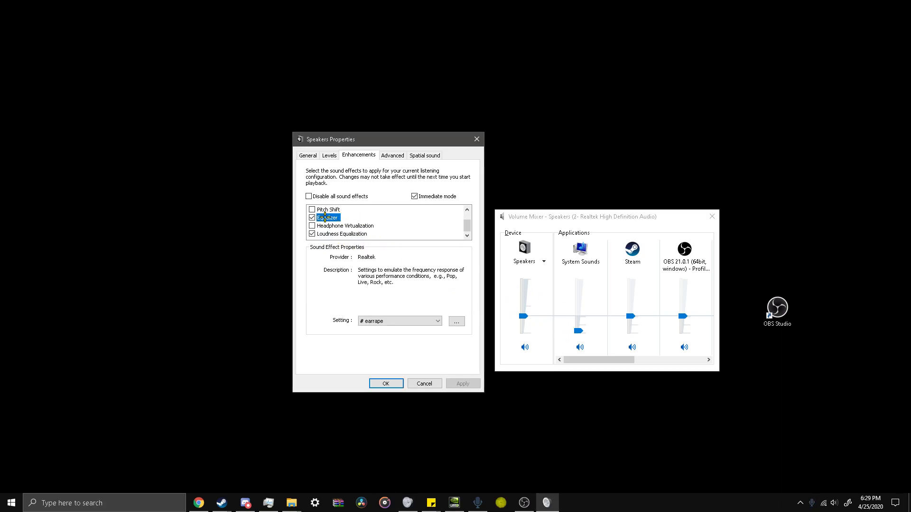
drag(523, 317, 523, 327)
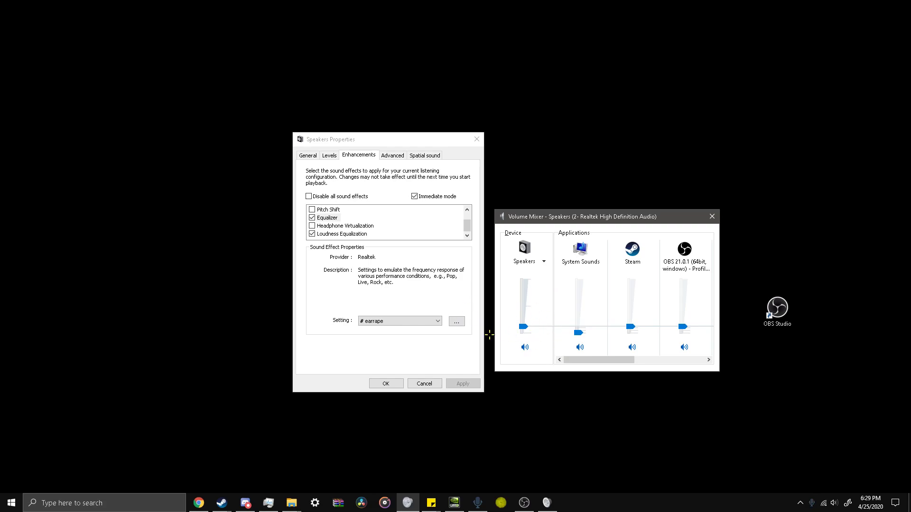
click(327, 218)
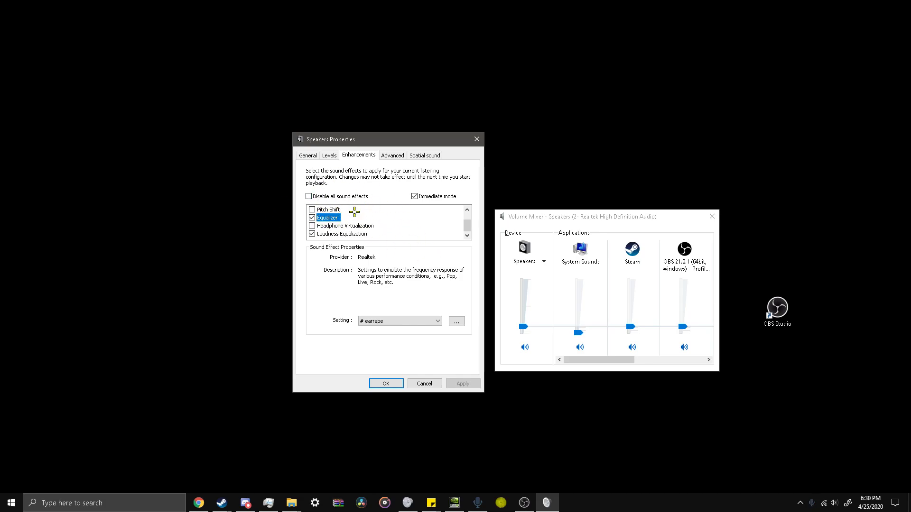
click(326, 235)
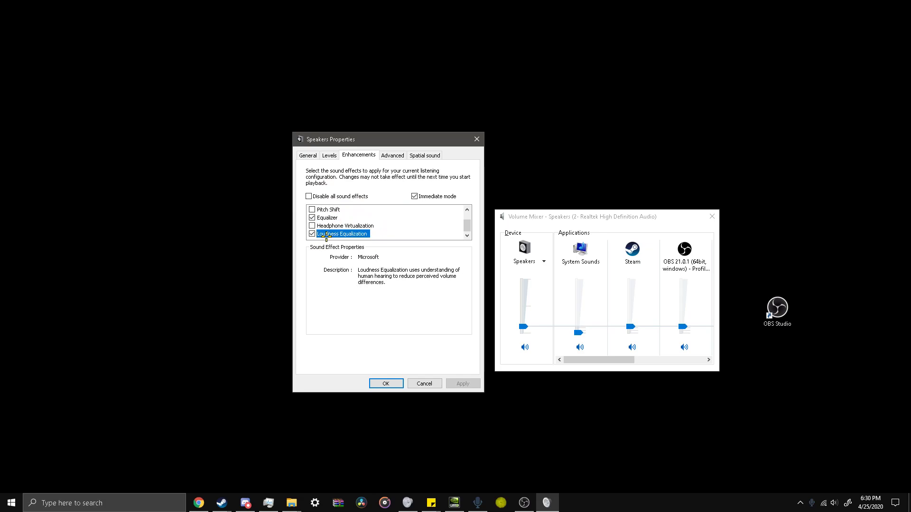
click(326, 217)
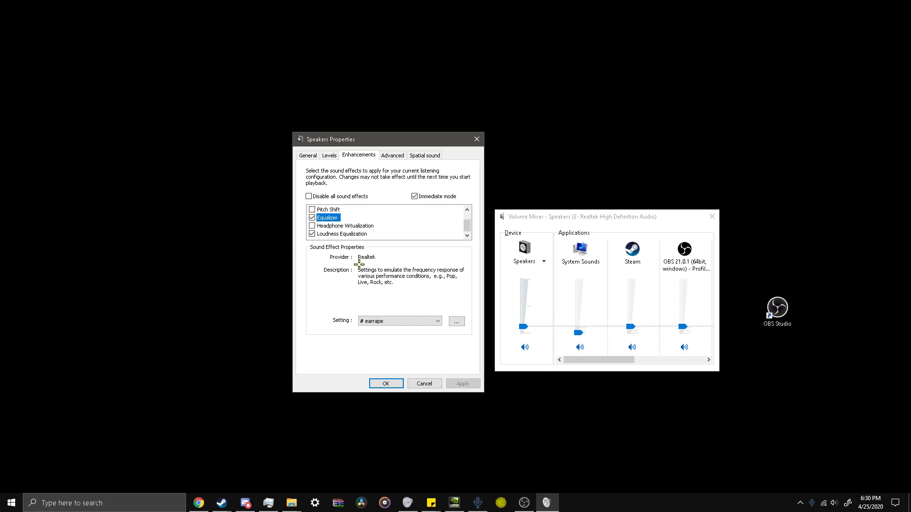
Turn off Equalizer and Loudness Equalization, then raise the Speakers volume to 82
click(312, 217)
click(312, 234)
click(524, 326)
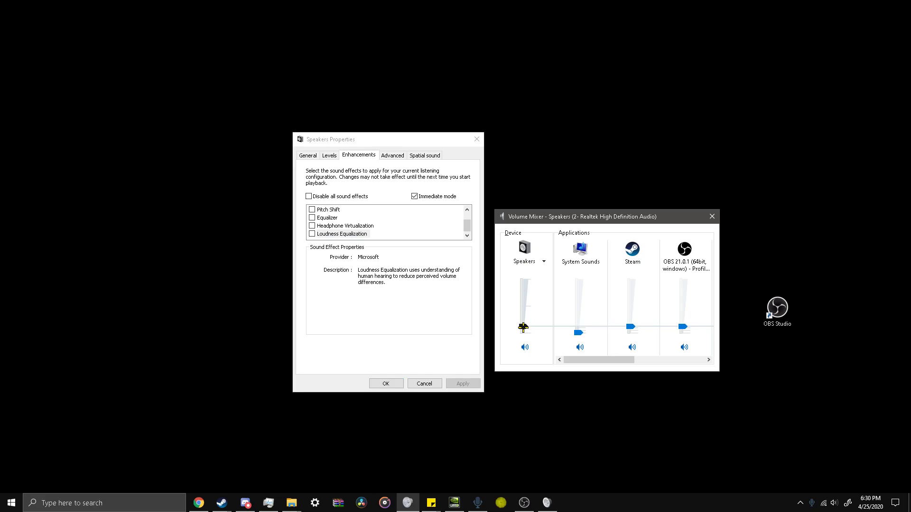
drag(523, 326, 523, 289)
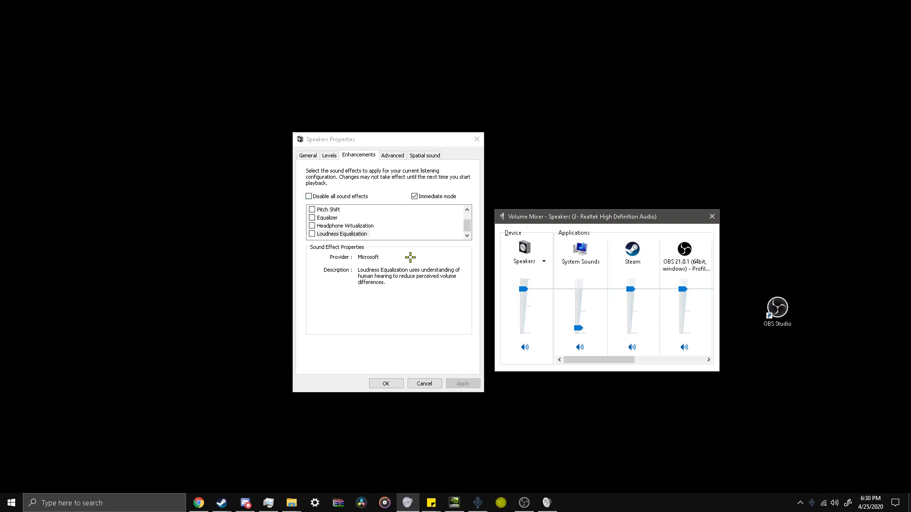
Lower the Speakers volume to 11 and re-enable Loudness Equalization and Equalizer
drag(521, 288, 525, 327)
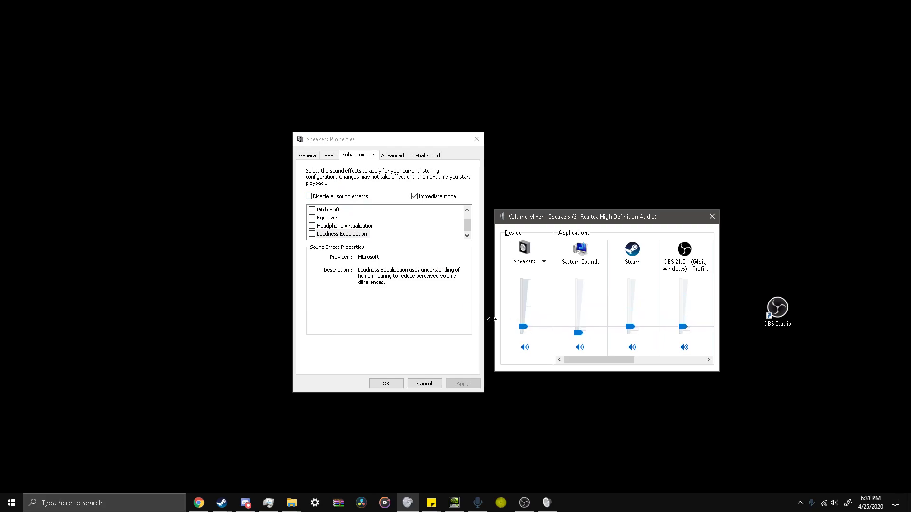
click(311, 233)
click(311, 218)
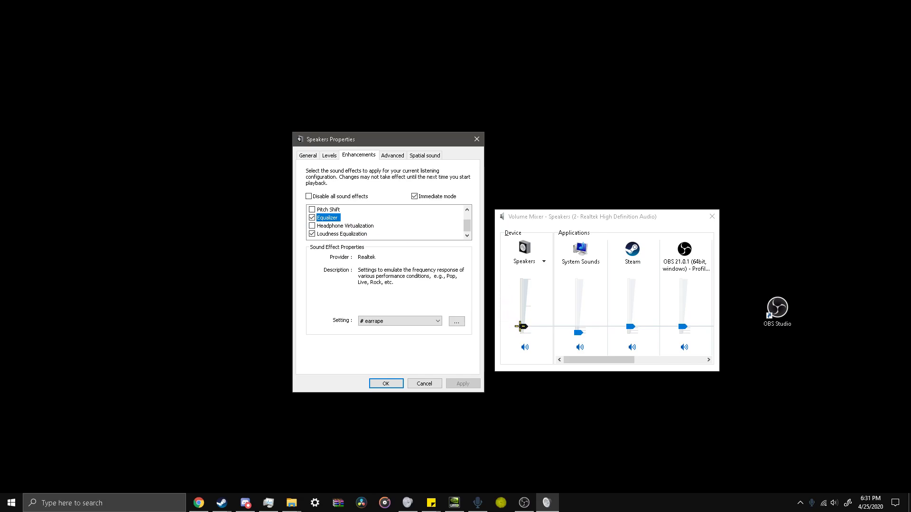
click(521, 324)
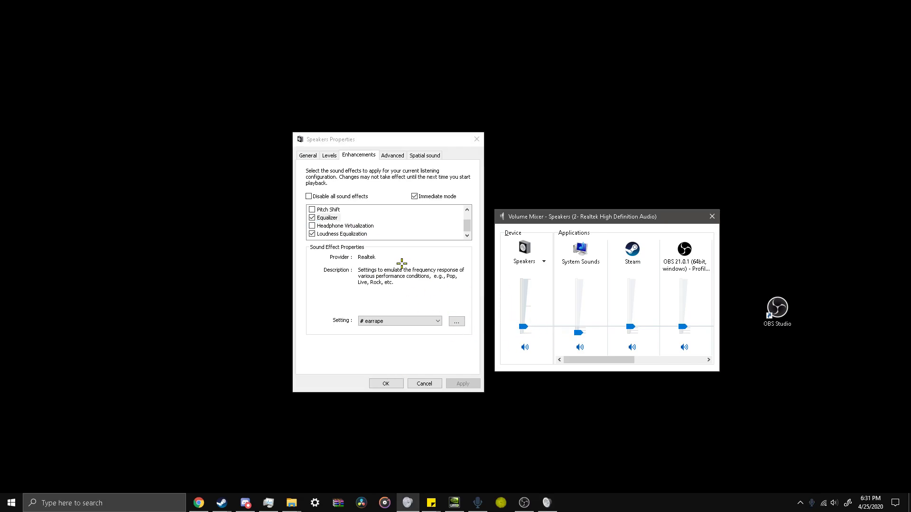